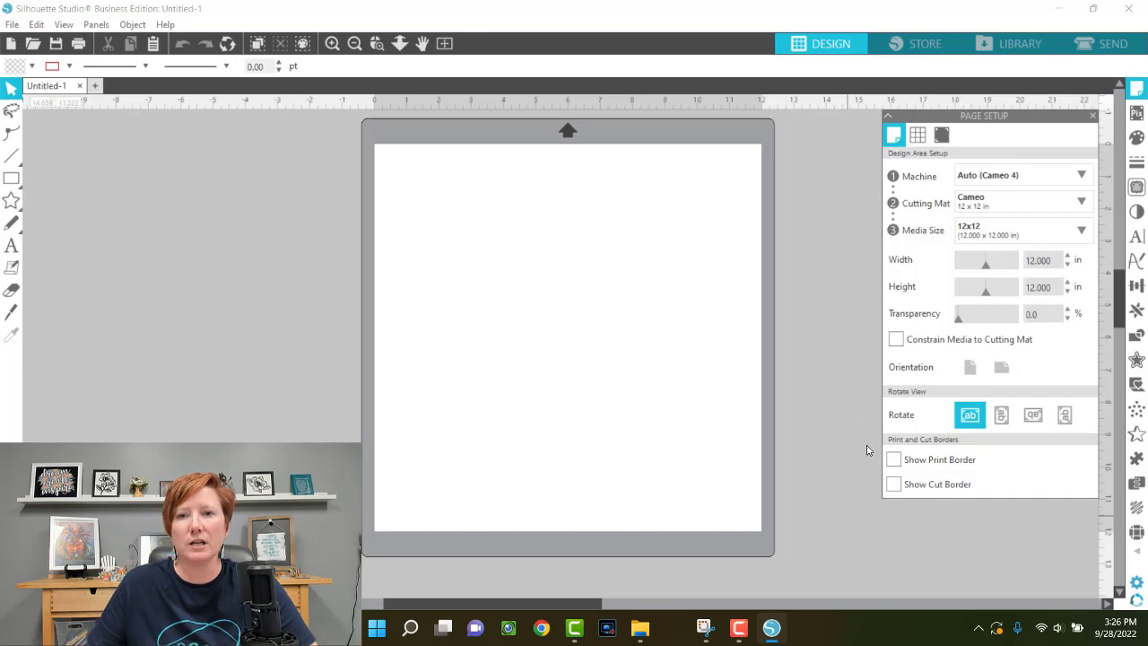
Close Silhouette Studio, search Windows for "uninstall" and open the Add or remove programs settings
left_click(1129, 8)
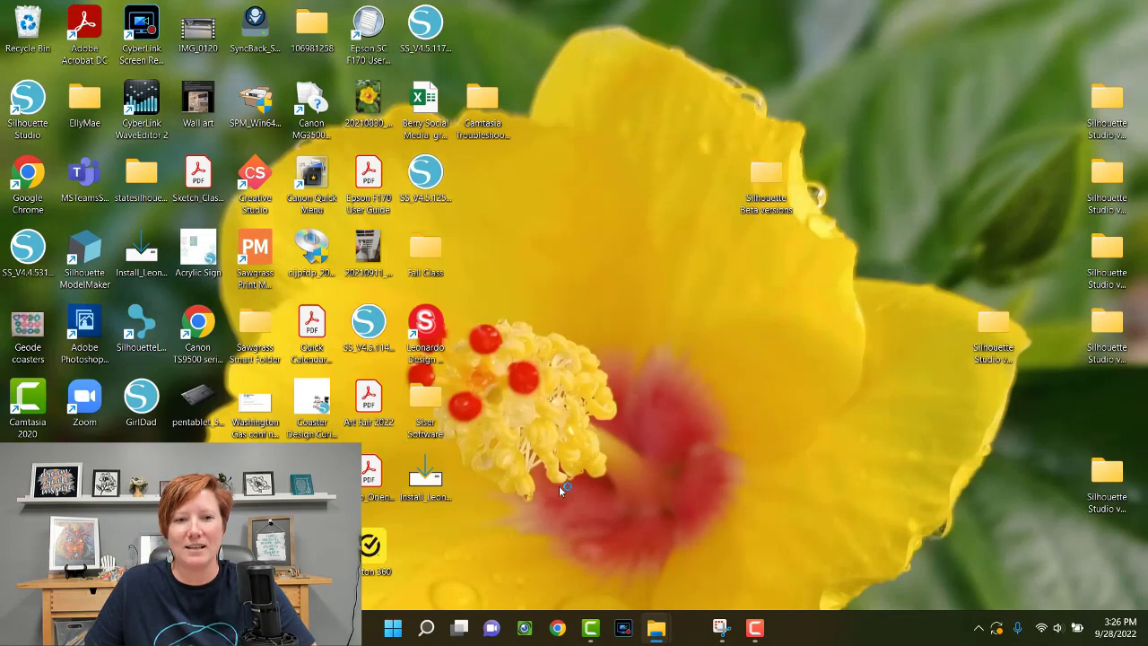
left_click(428, 631)
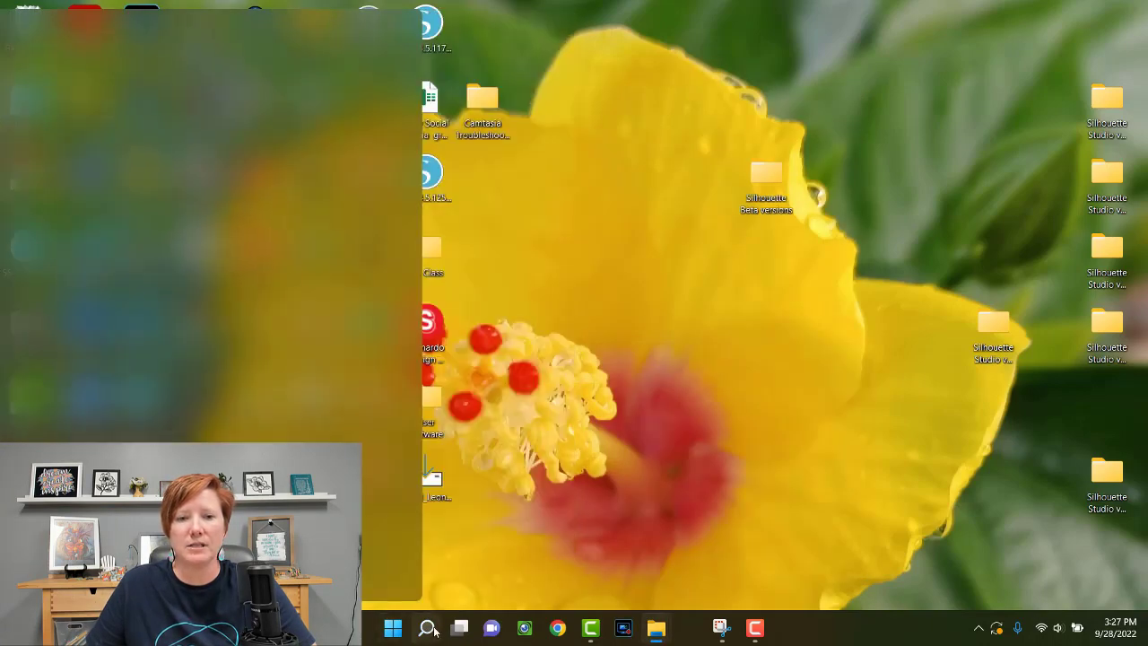
mouse_move(429, 633)
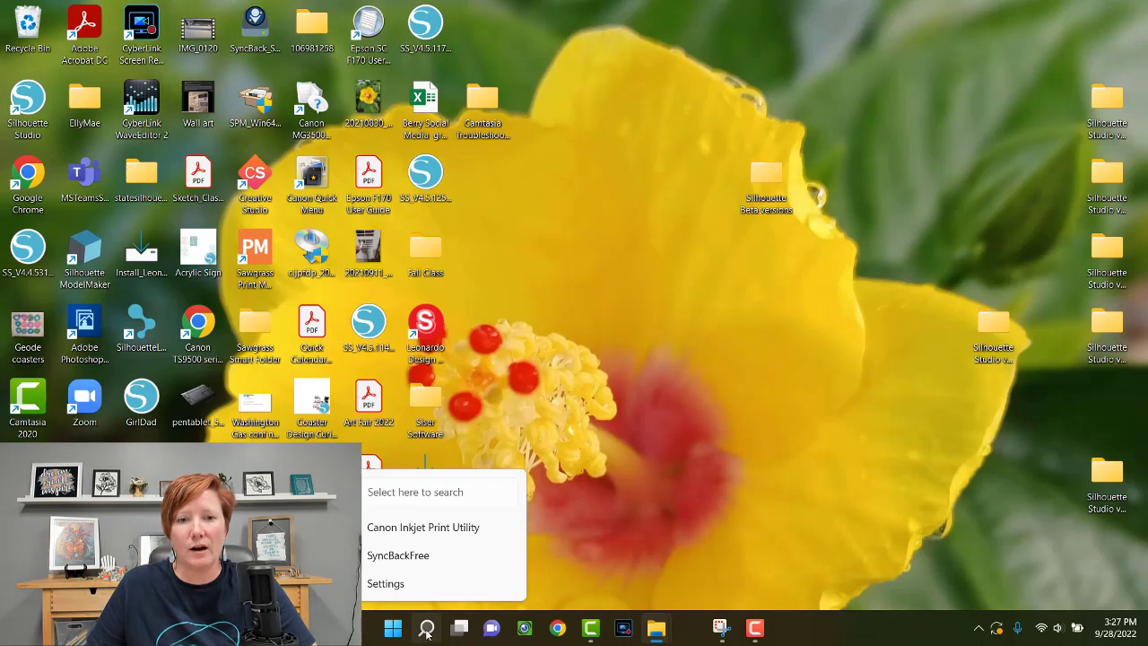
left_click(427, 630)
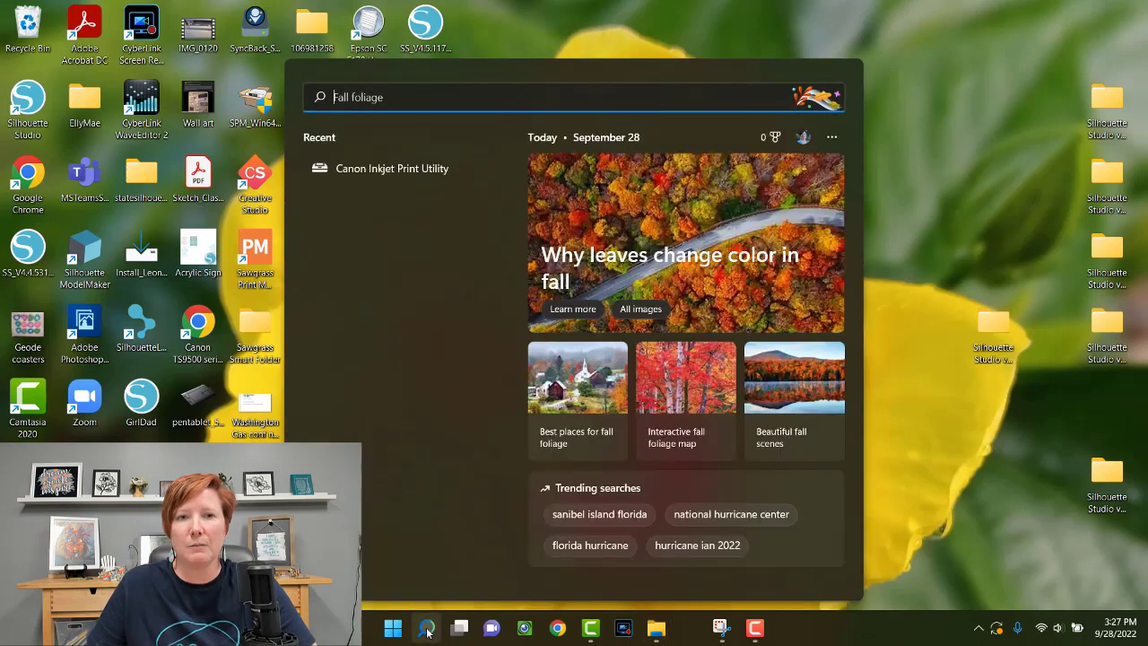
type("u")
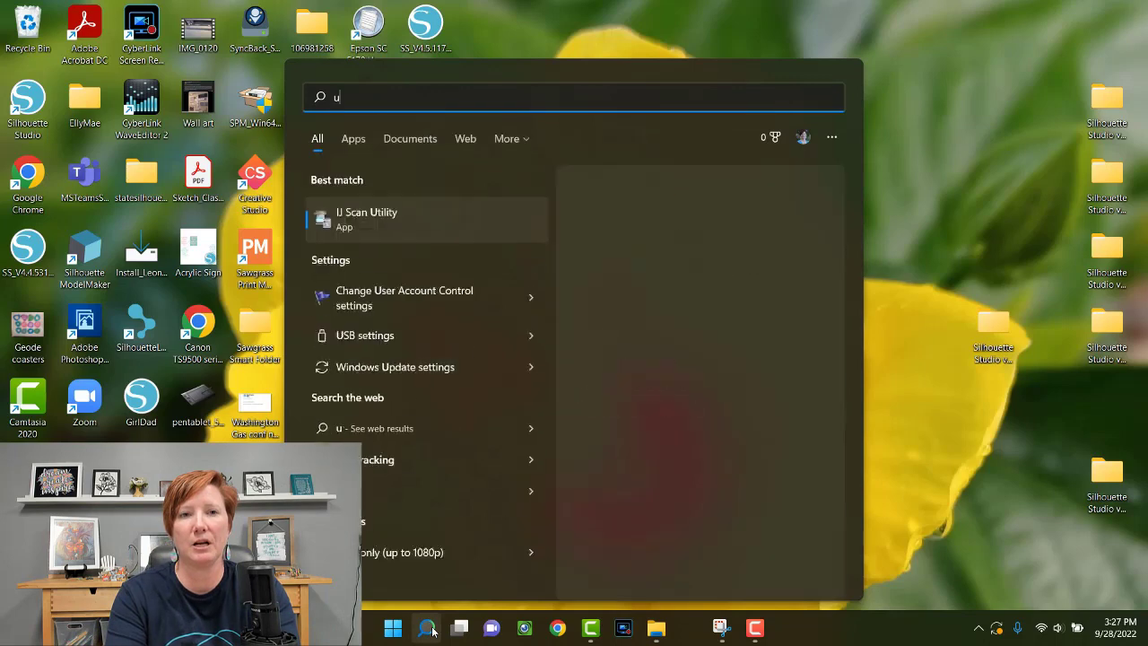
type("ninstall")
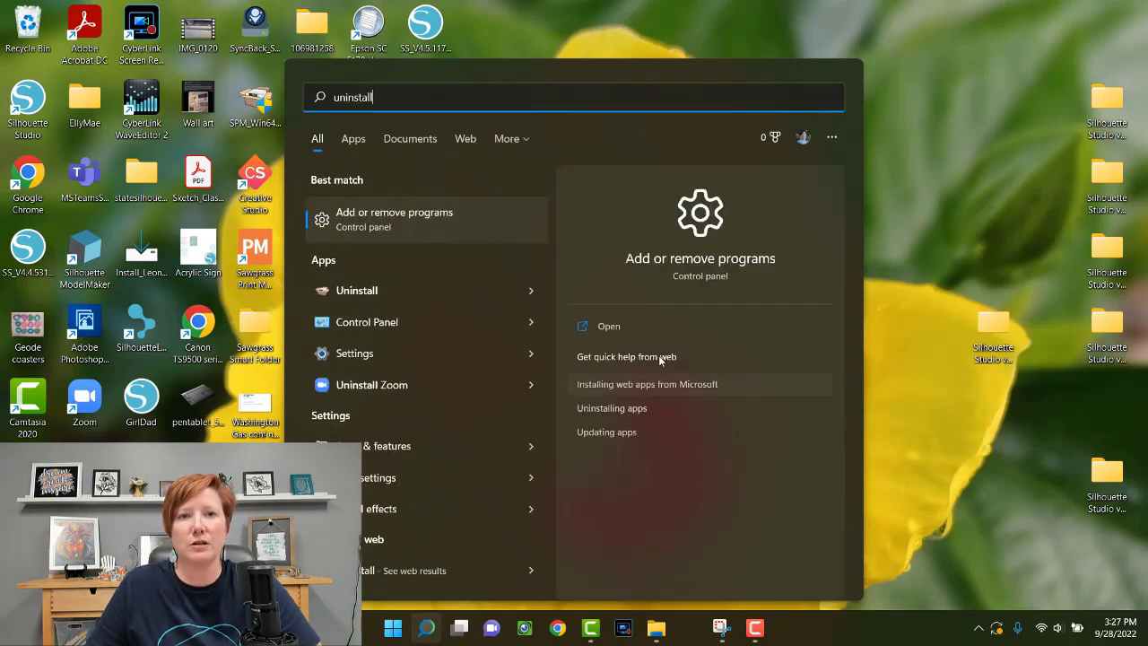
left_click(701, 261)
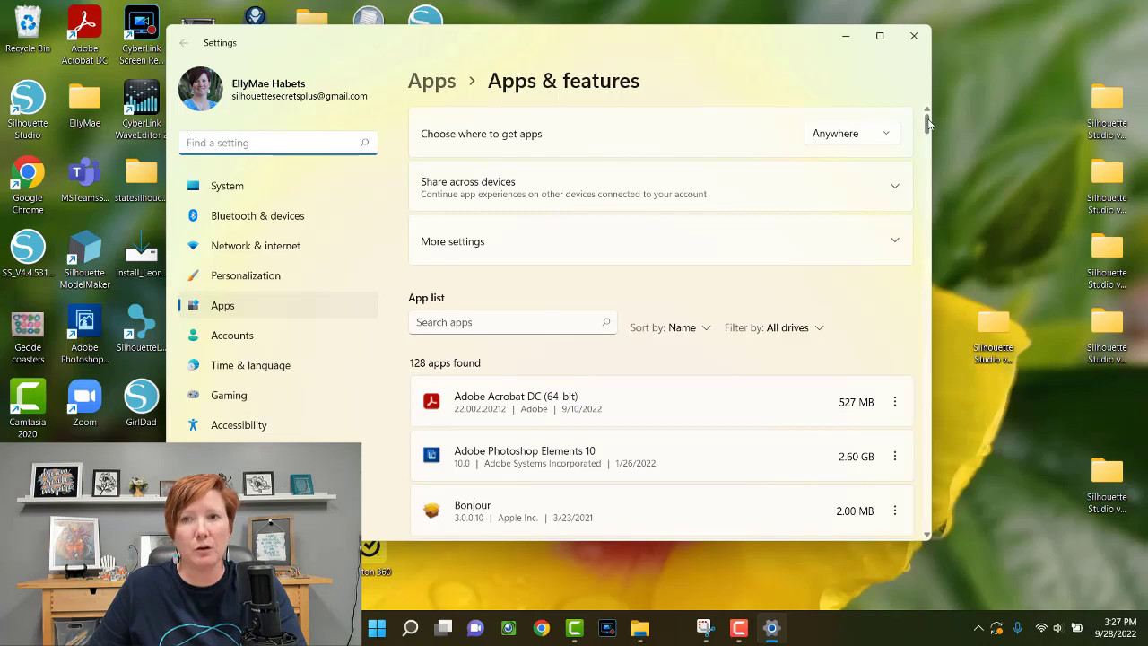
Find Silhouette Studio among the installed apps and show its uninstall option
left_click_drag(929, 123, 953, 439)
left_click(436, 333)
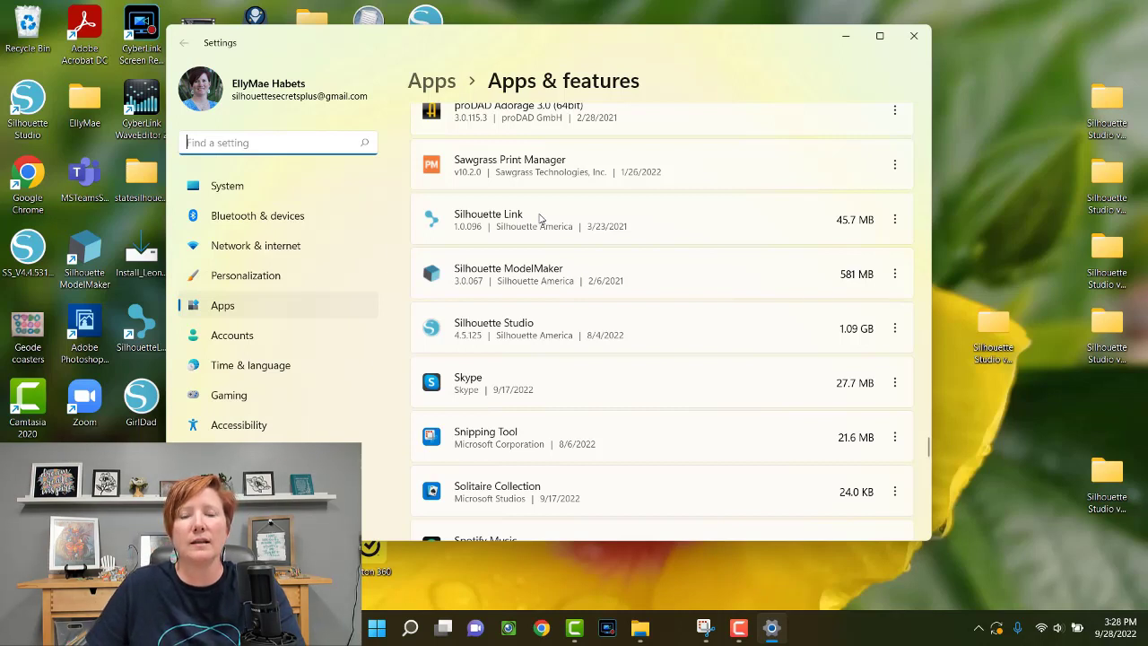
left_click(575, 270)
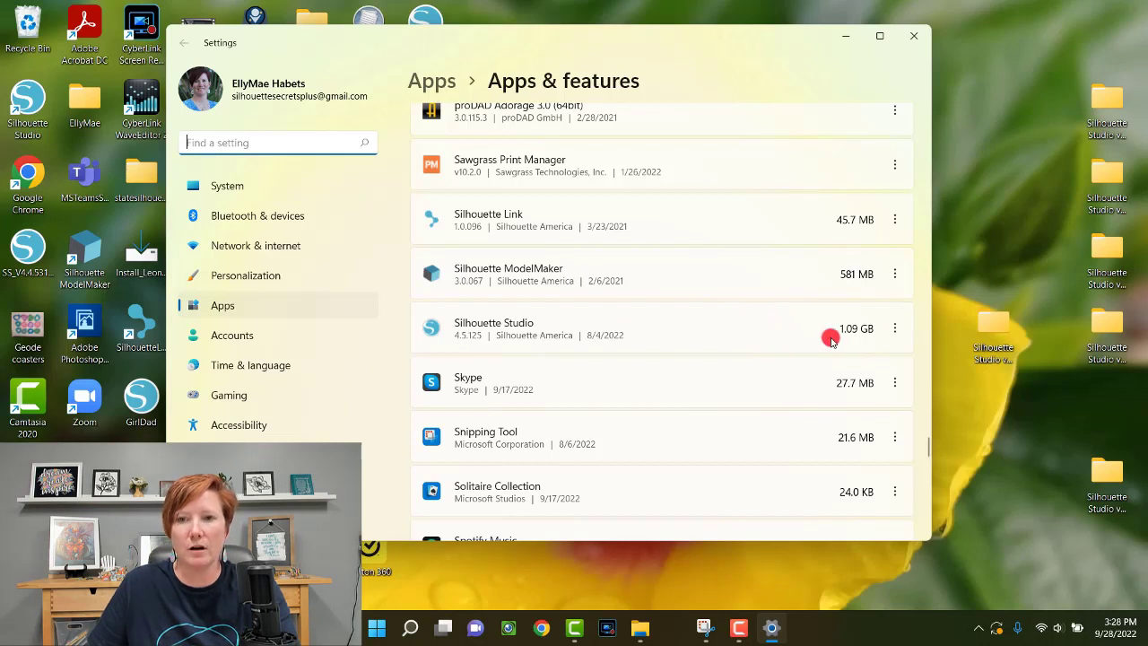
left_click(895, 329)
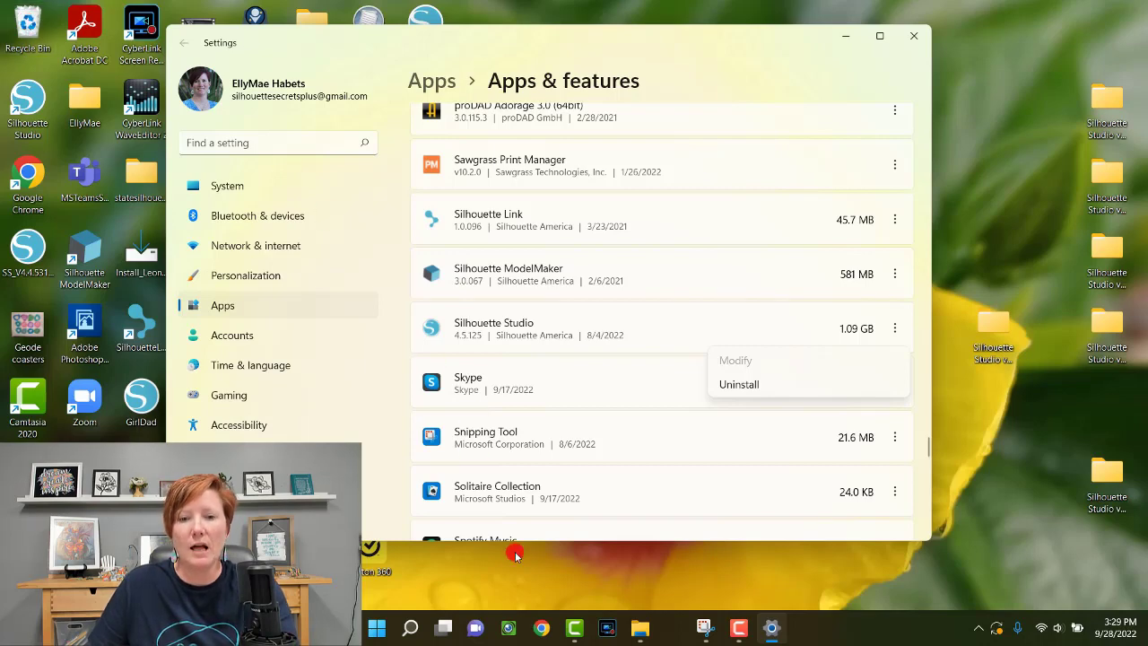
Switch to Chrome and go to silhouetteamerica.com
left_click(541, 628)
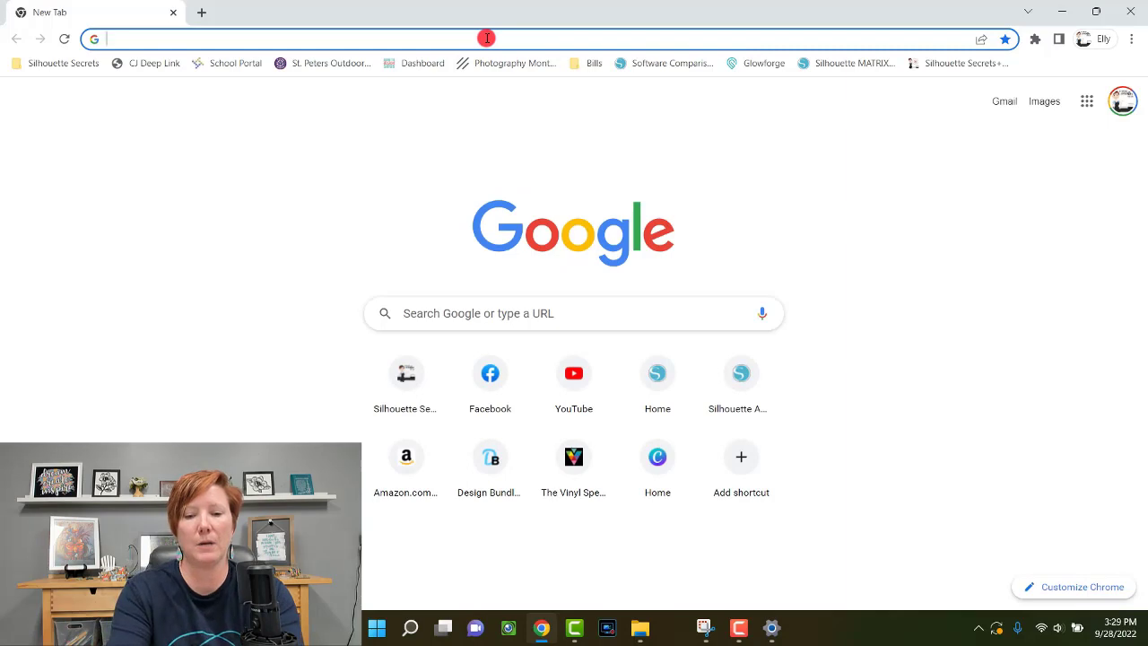
type("silhouet")
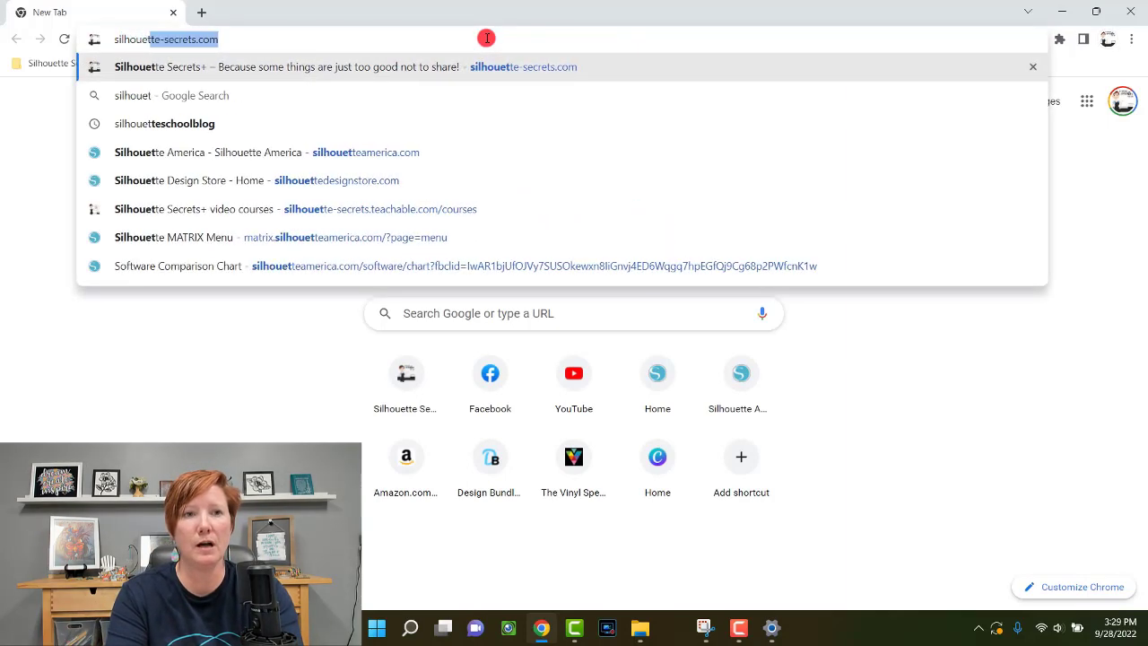
type("teamer")
key("Return")
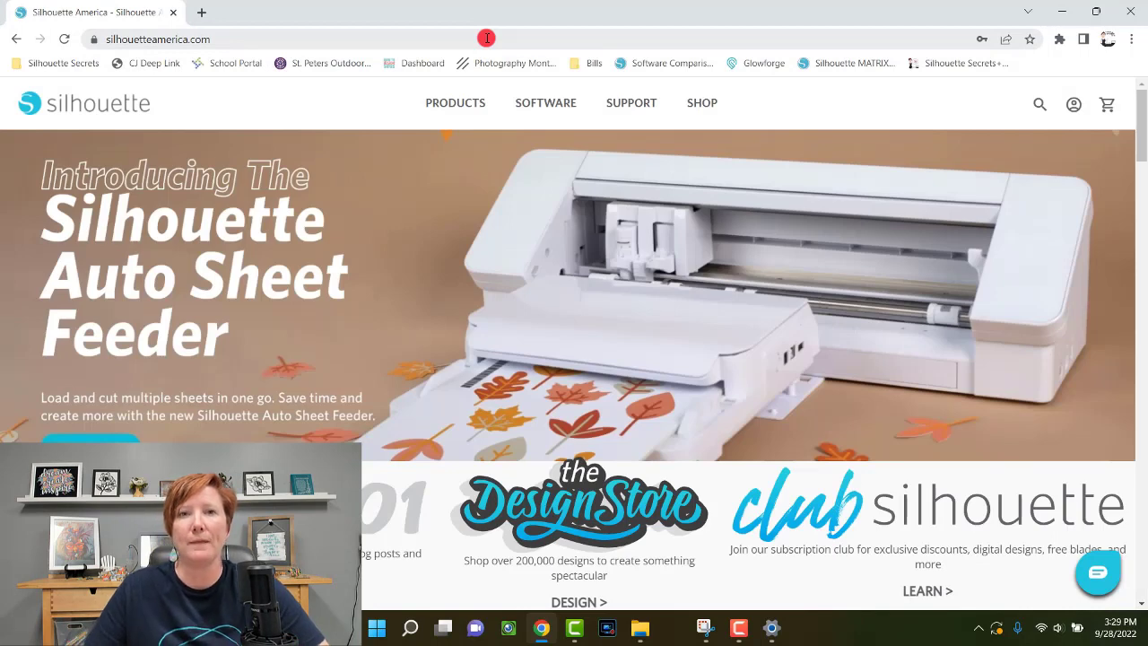
Go to the Silhouette Studio software details page and look through its downloadable legacy versions
left_click(551, 106)
left_click(399, 152)
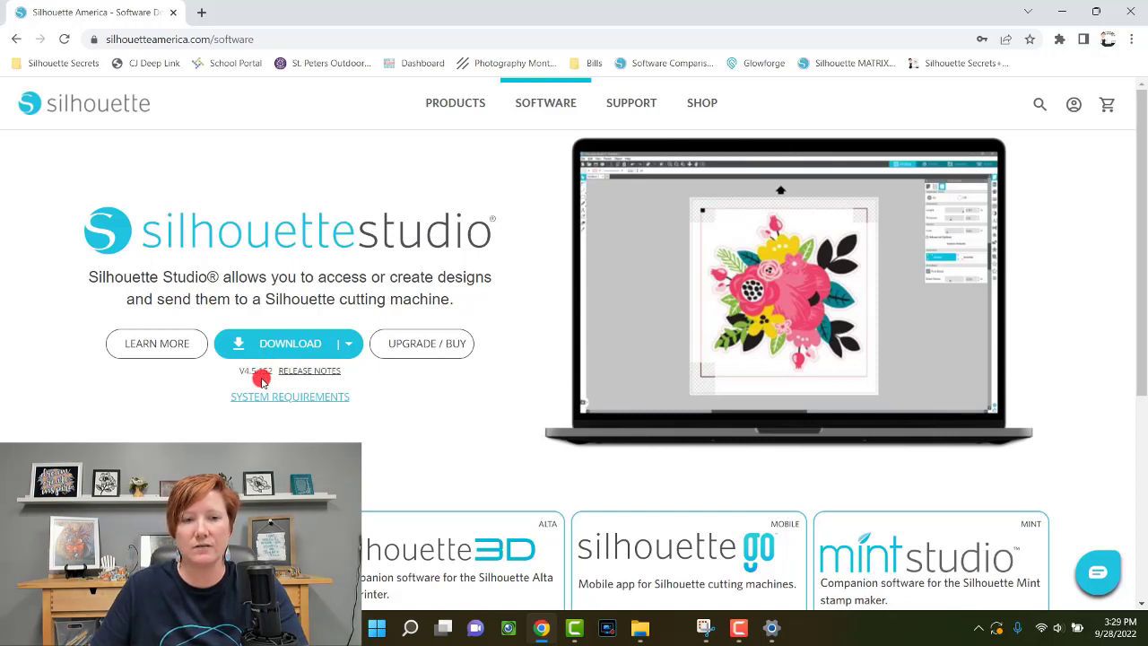
left_click(159, 344)
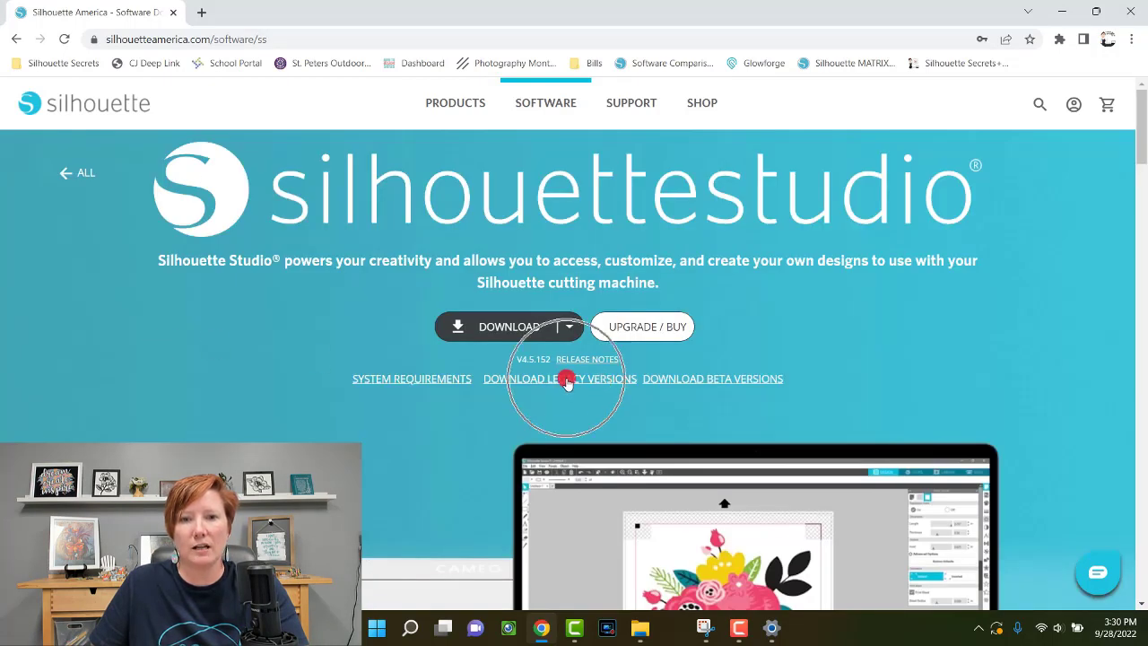
left_click(566, 380)
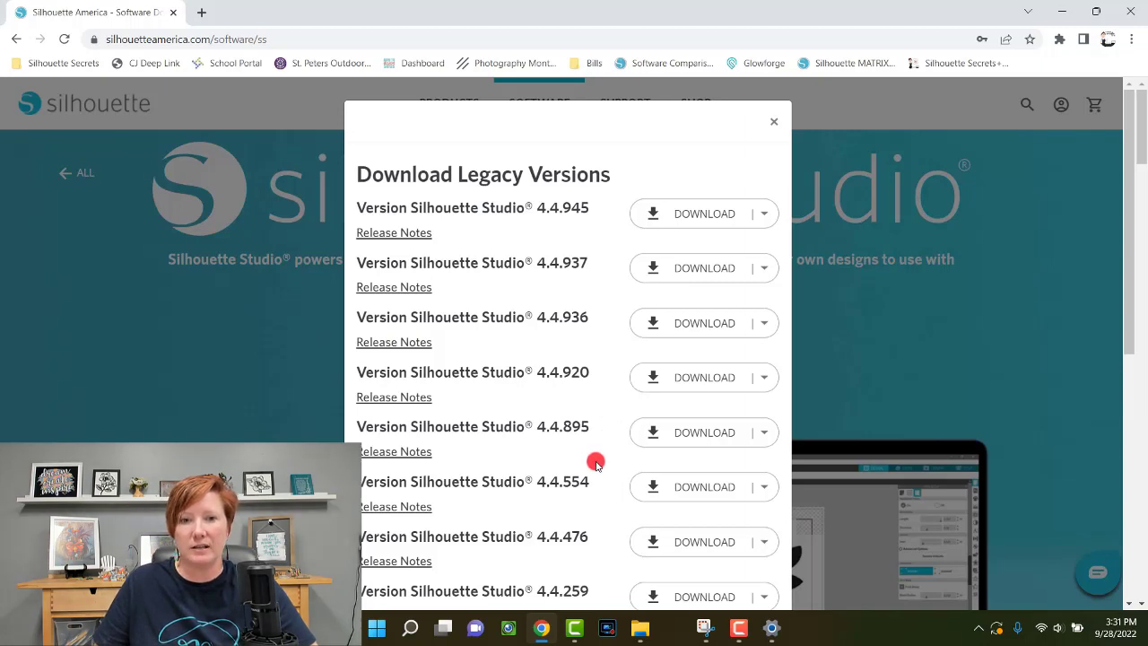
left_click_drag(1132, 281, 1122, 365)
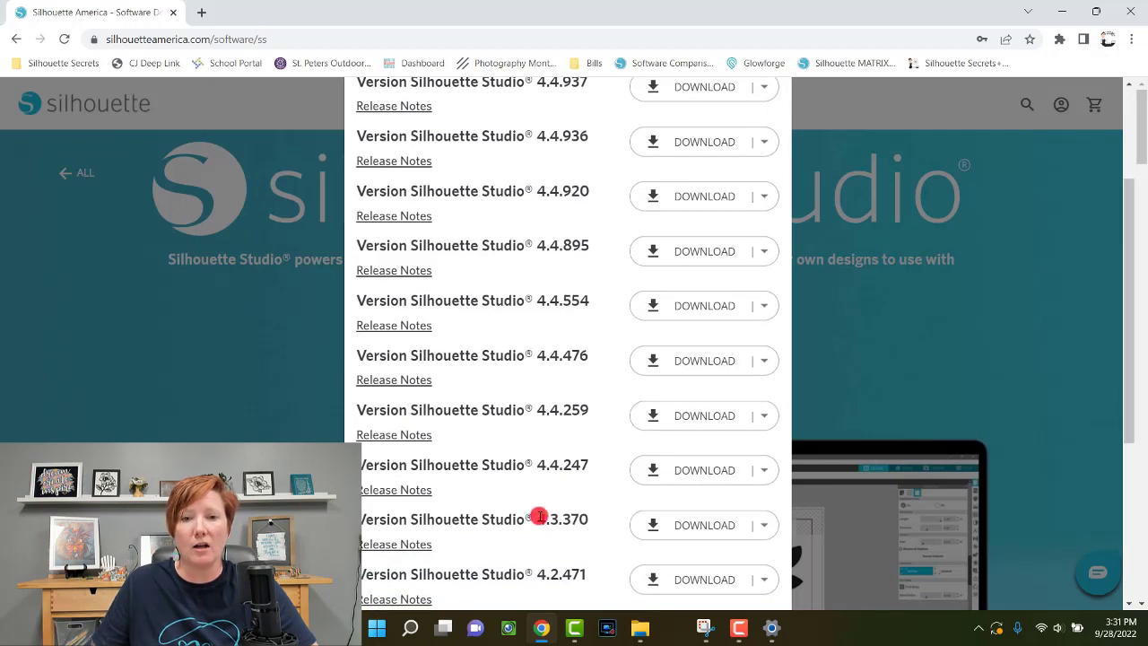
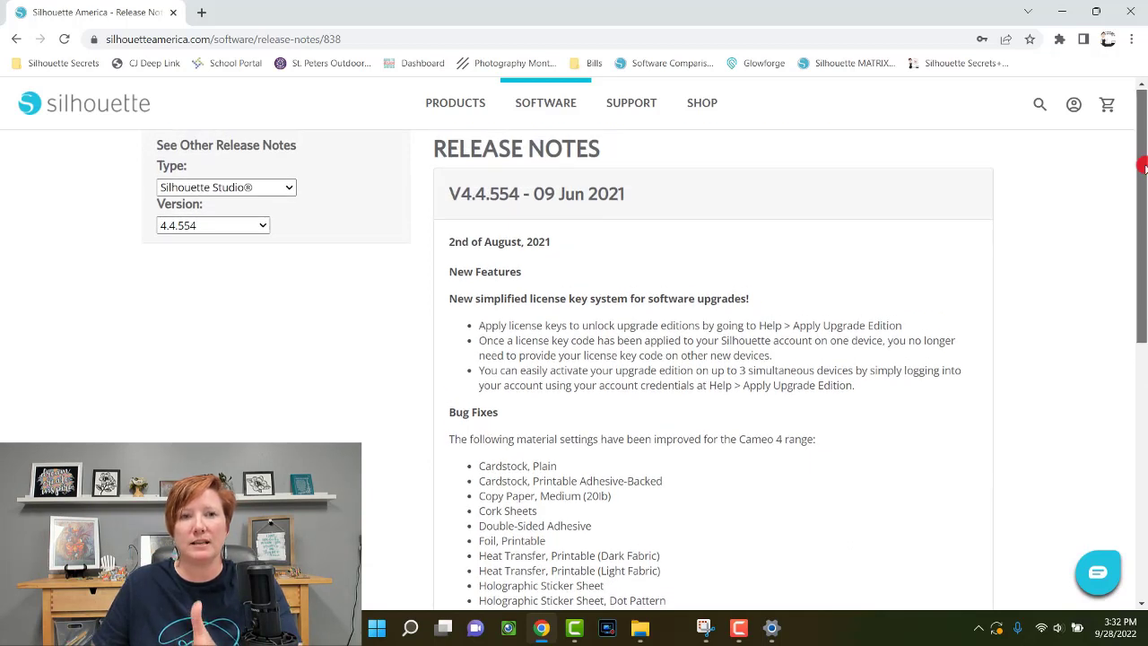
View the Silhouette Studio release notes for version 4.4.259, followed by those for version 4.5.155
left_click(260, 227)
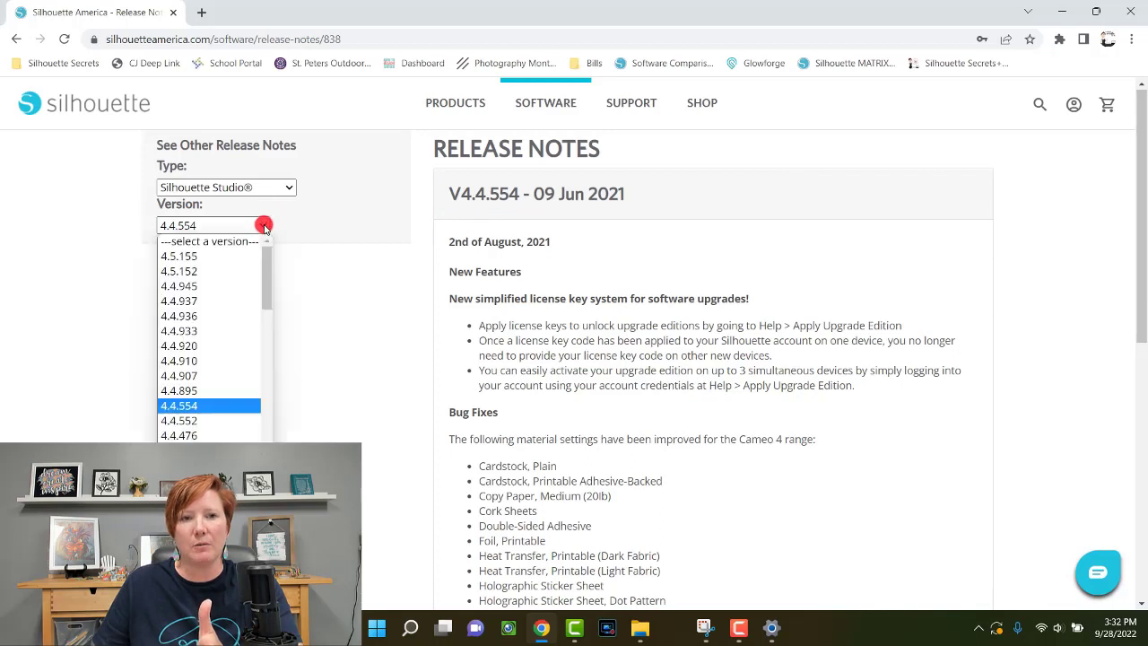
left_click_drag(271, 276, 266, 302)
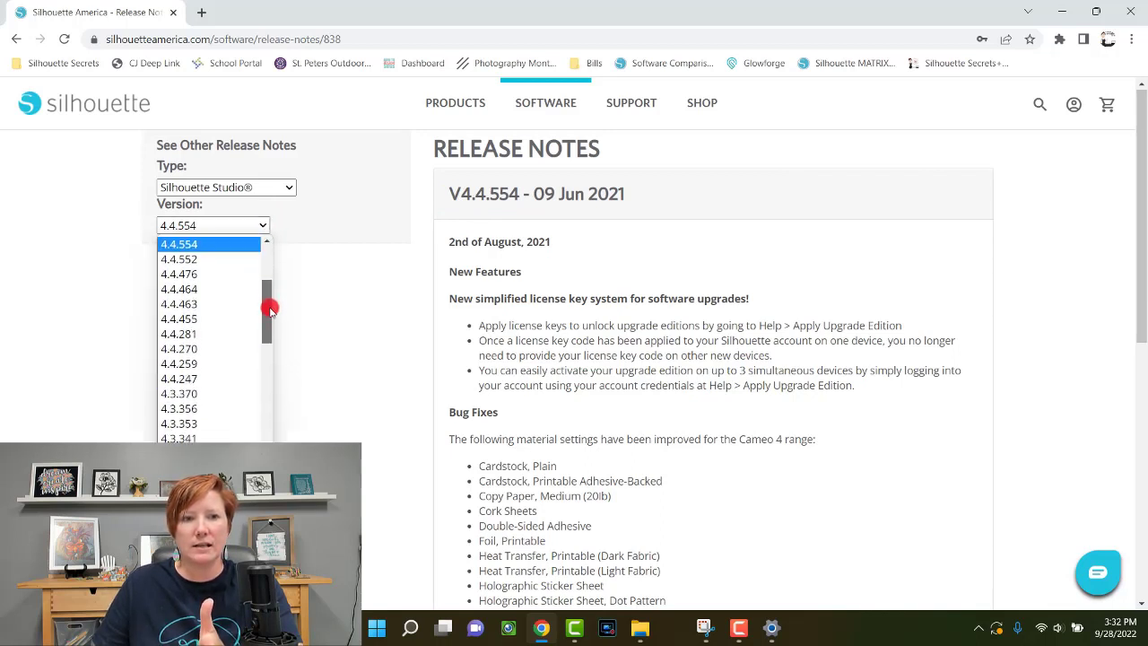
left_click(179, 363)
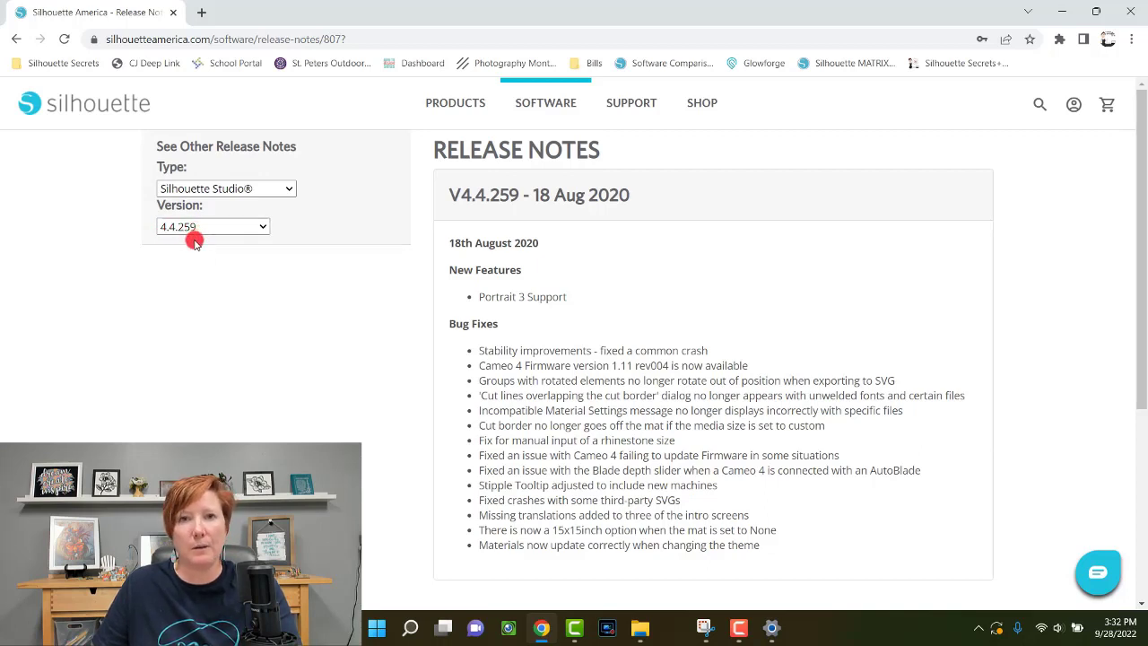
left_click(263, 226)
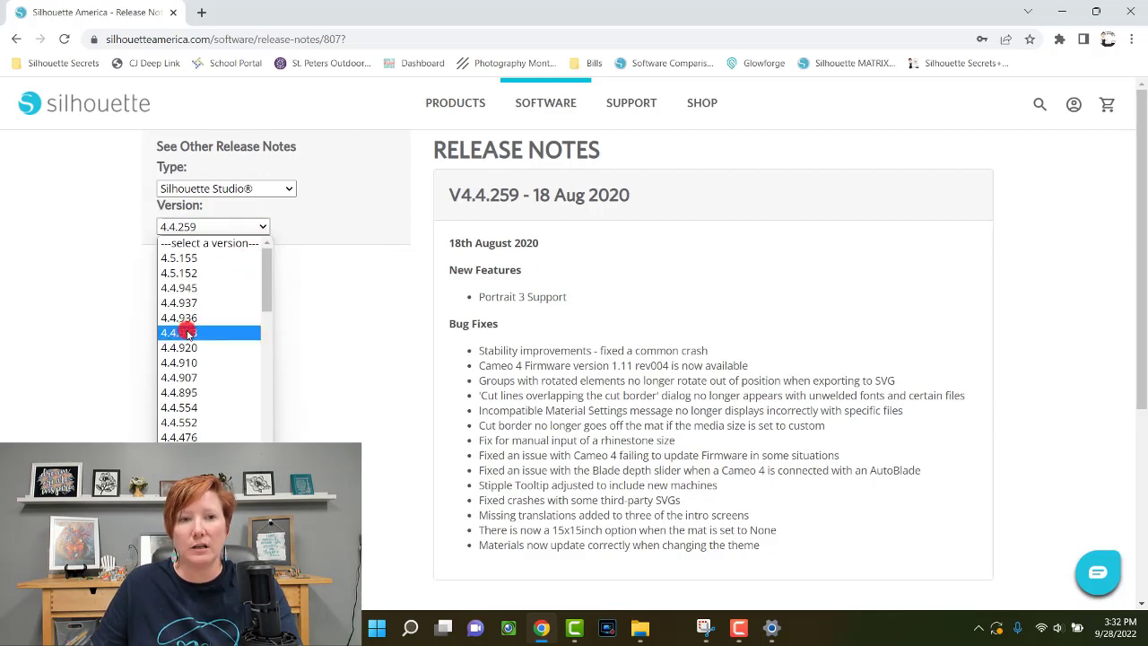
left_click(189, 260)
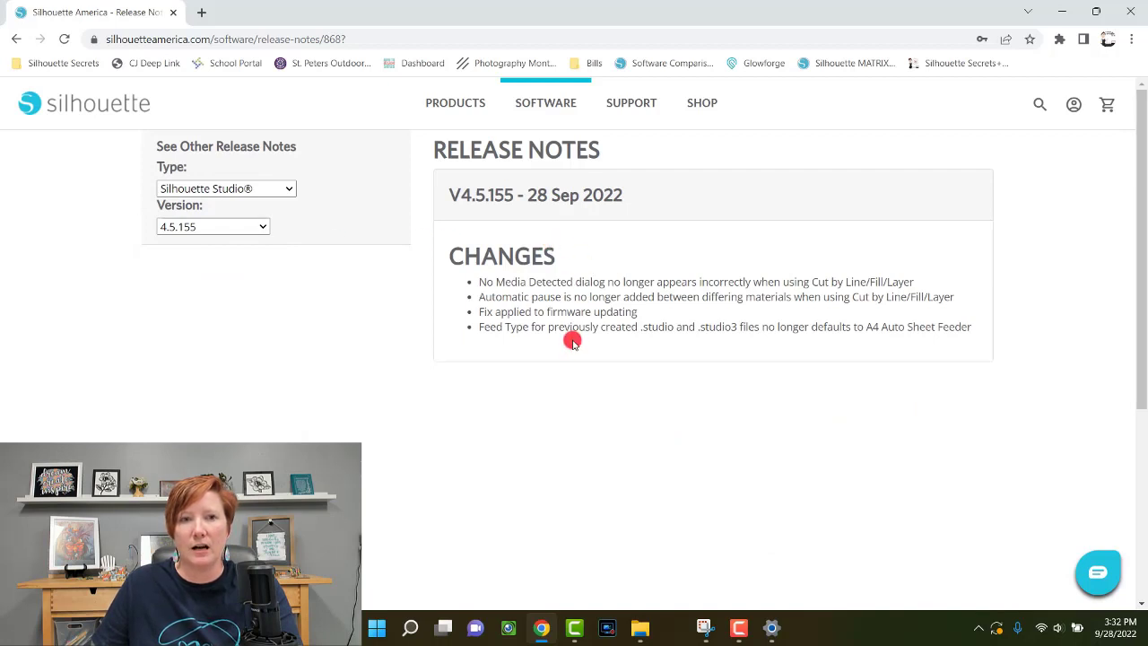
Read the release notes for version 4.5.152 and return to those for version 4.5.155
left_click(256, 230)
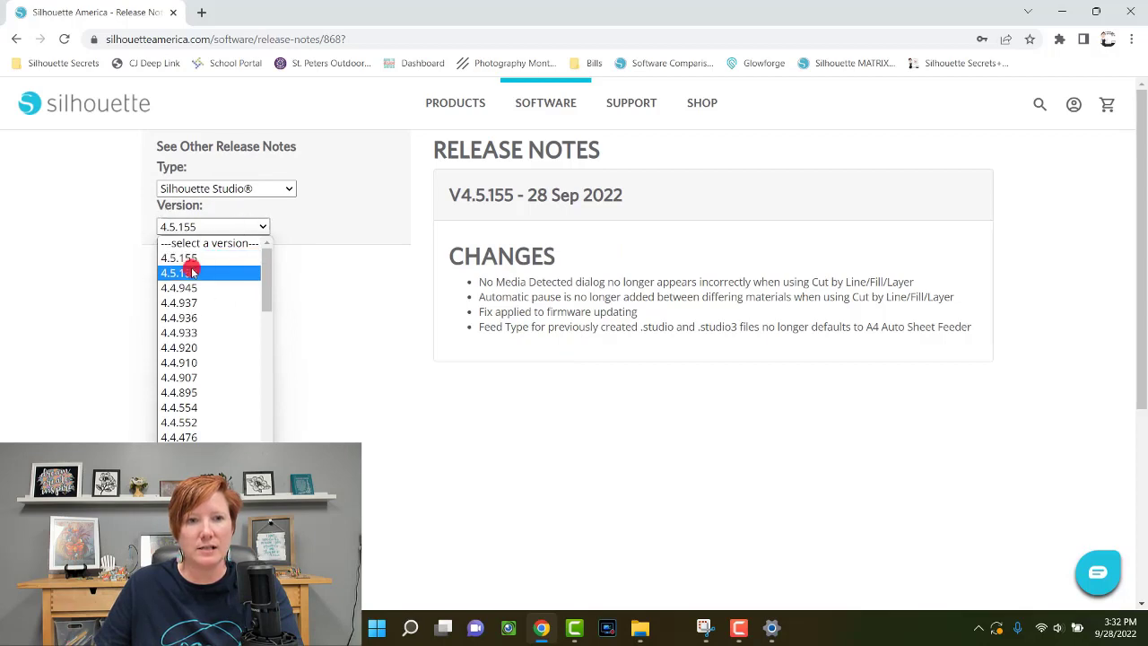
left_click(190, 272)
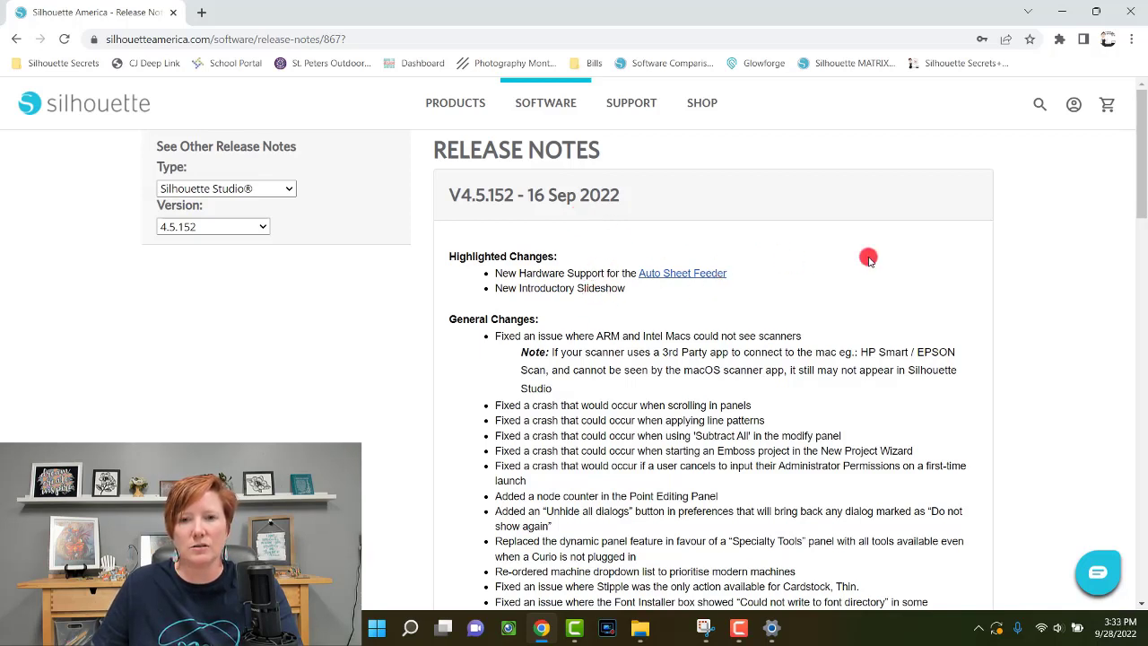
mouse_move(1143, 155)
left_mouse_down()
mouse_move(1143, 186)
mouse_move(1140, 148)
left_mouse_up()
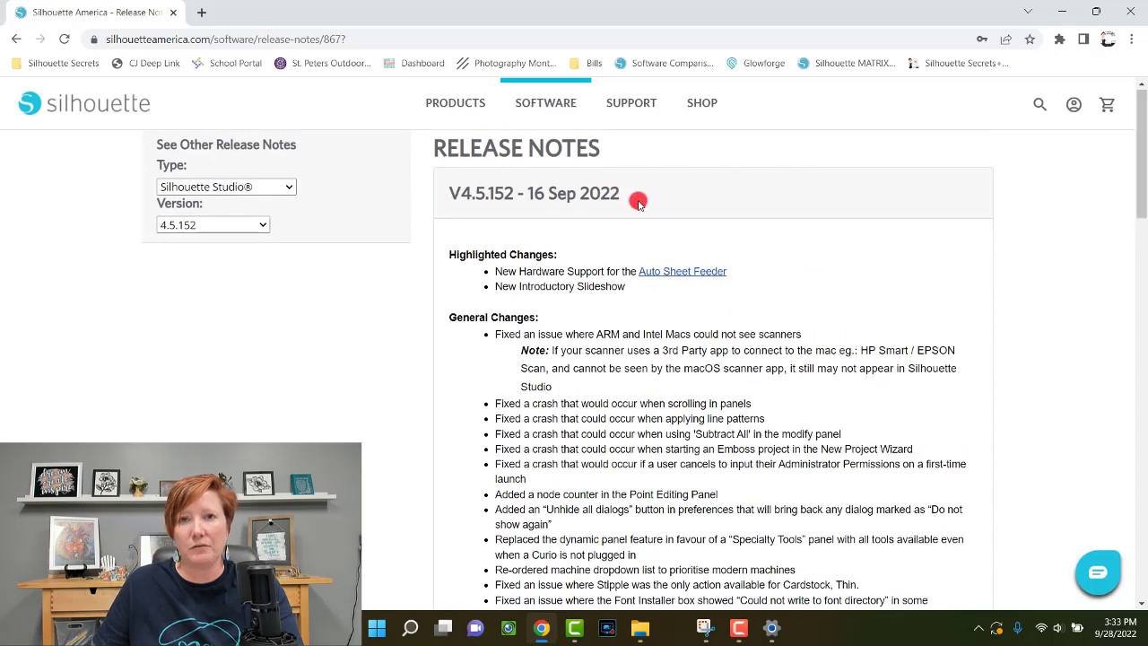
left_click(256, 224)
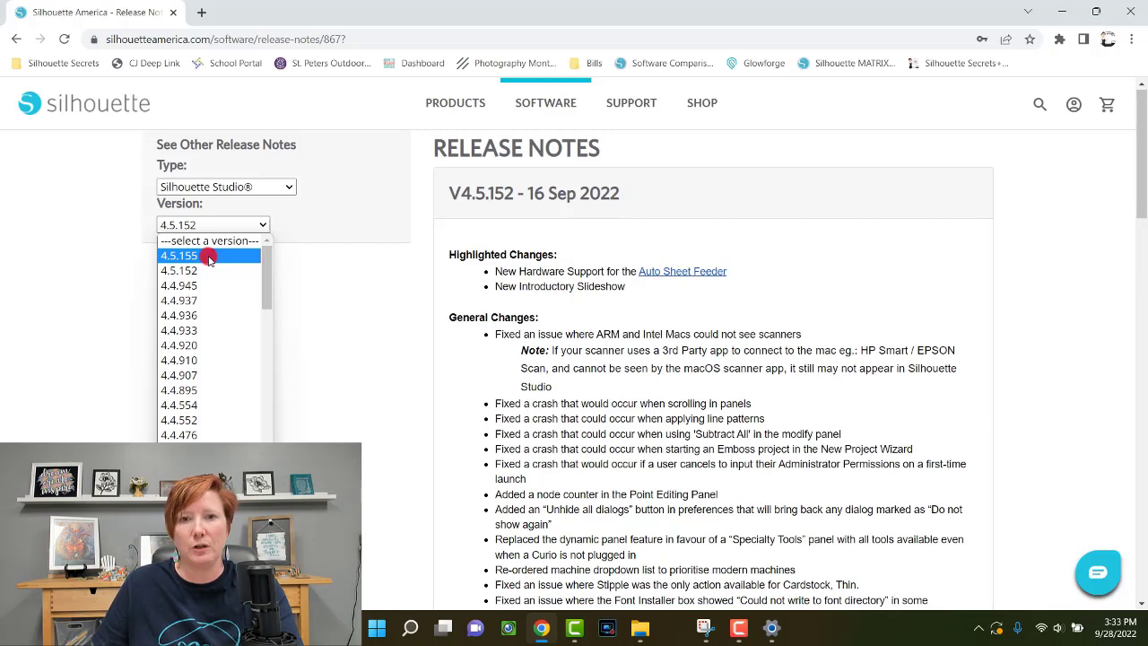
left_click(208, 257)
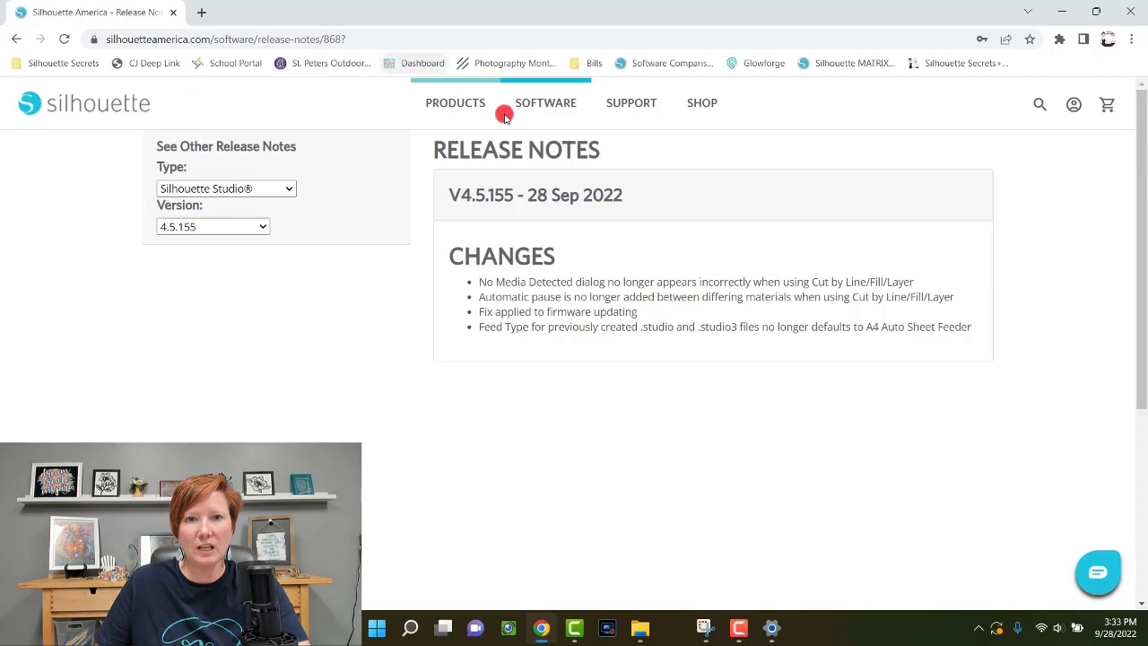
Return to the Silhouette Studio software details page and bring up the list of legacy version downloads
mouse_move(512, 108)
left_click(391, 163)
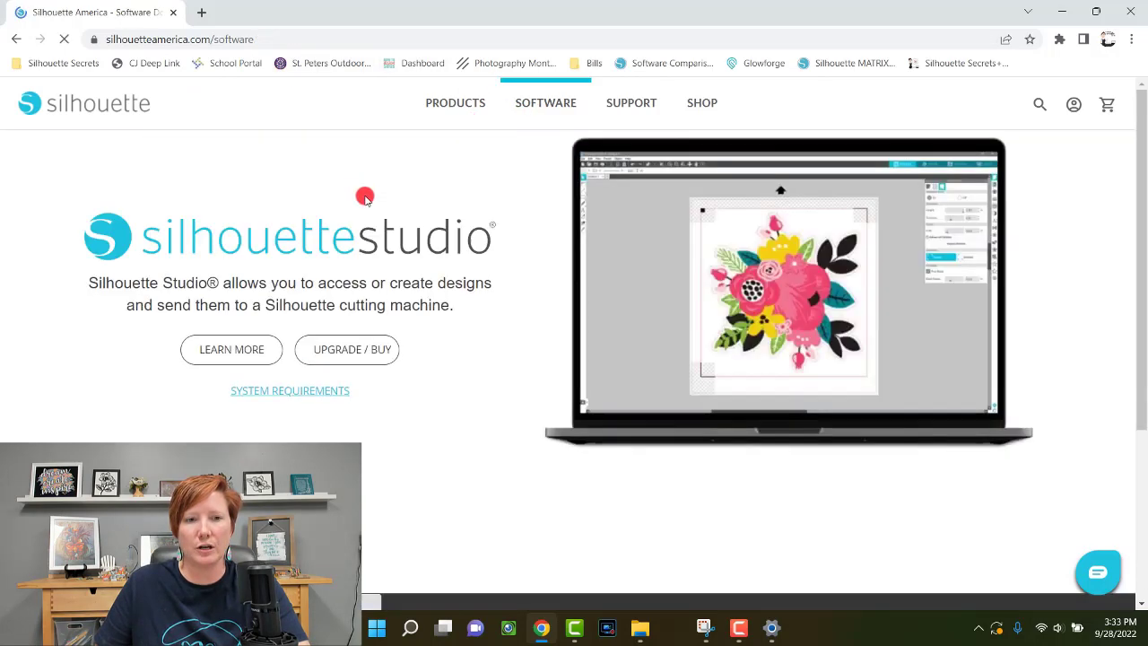
left_click(173, 348)
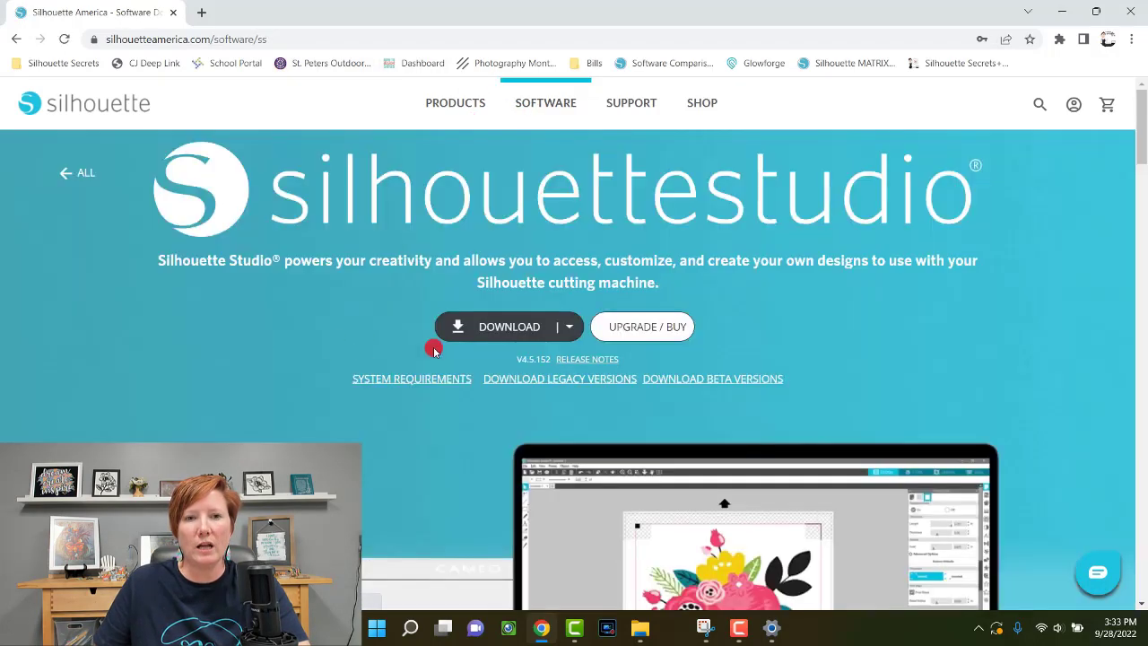
left_click(562, 380)
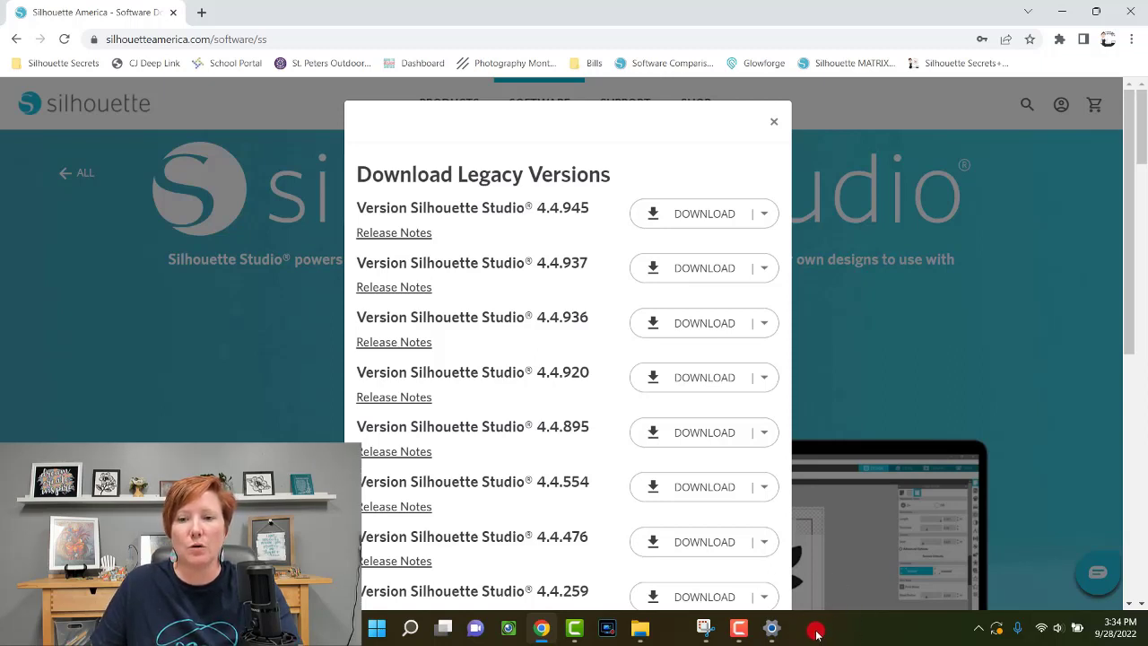
left_click(814, 630)
left_click(813, 629)
left_click(813, 629)
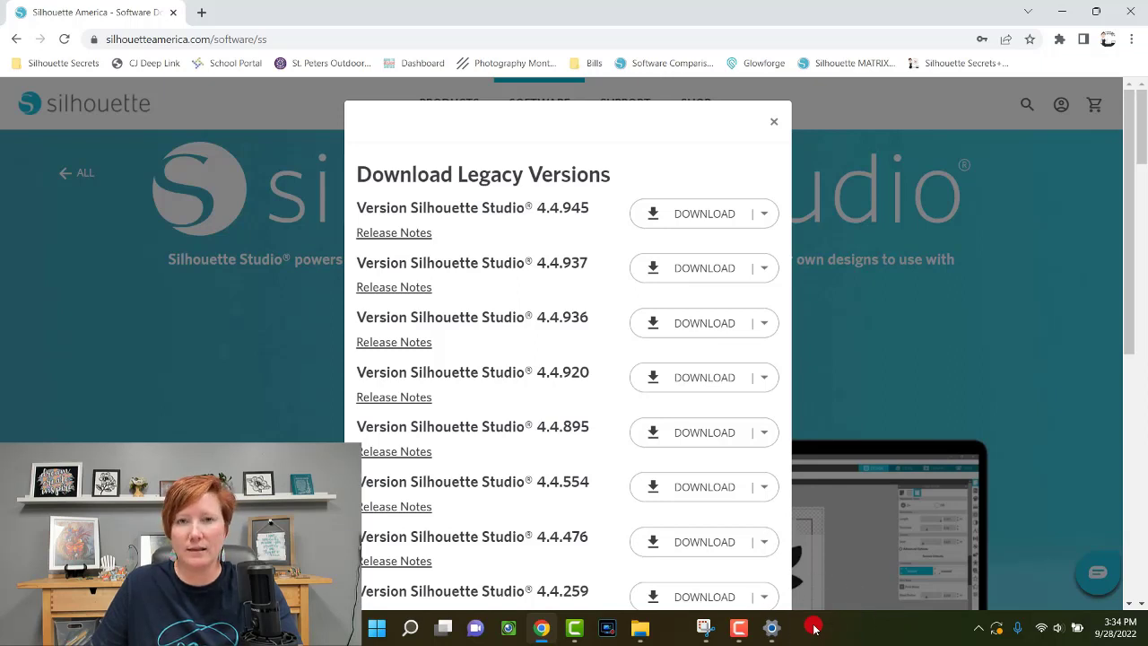
left_click(813, 630)
left_click(813, 630)
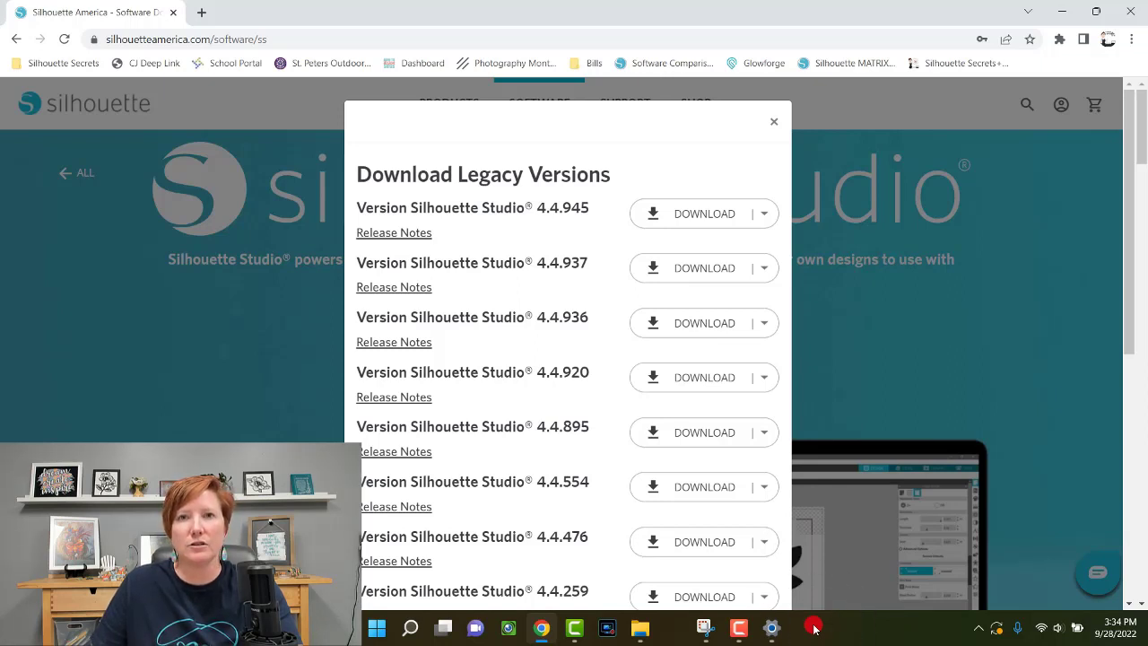
left_click(814, 629)
left_click(814, 630)
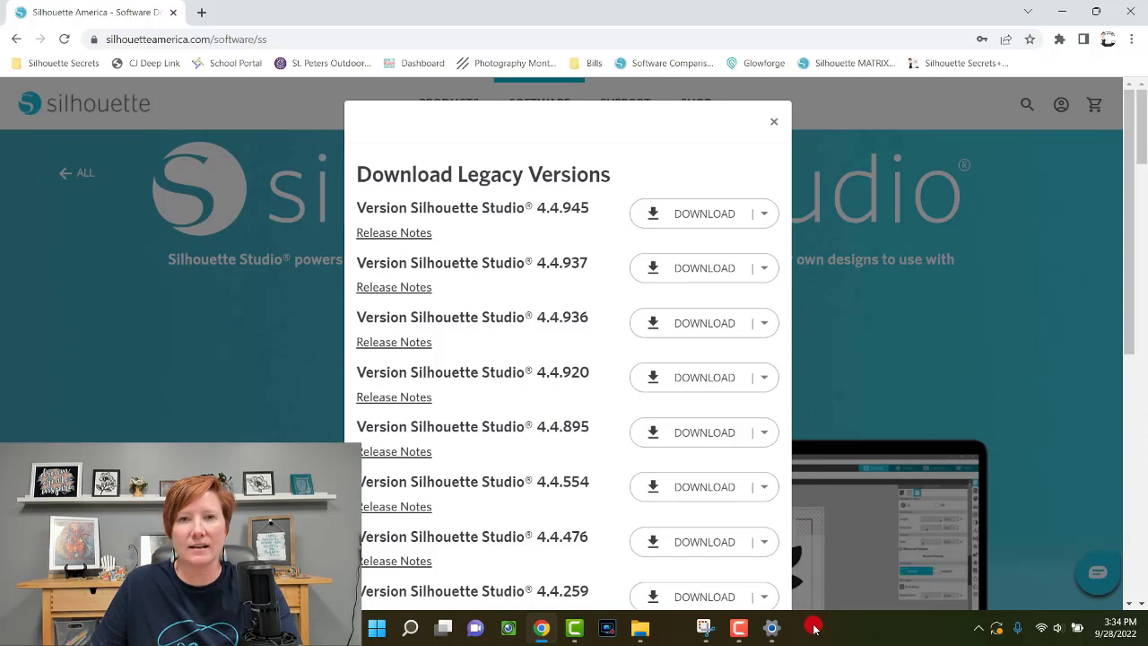